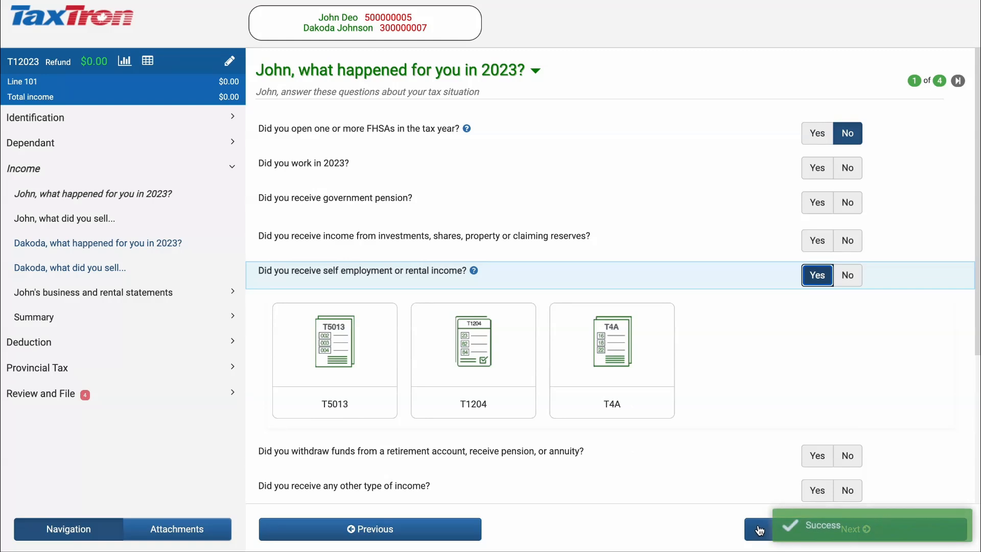
- Continue from the 2023 income questionnaire to the Rental Income tip page
left_click(761, 529)
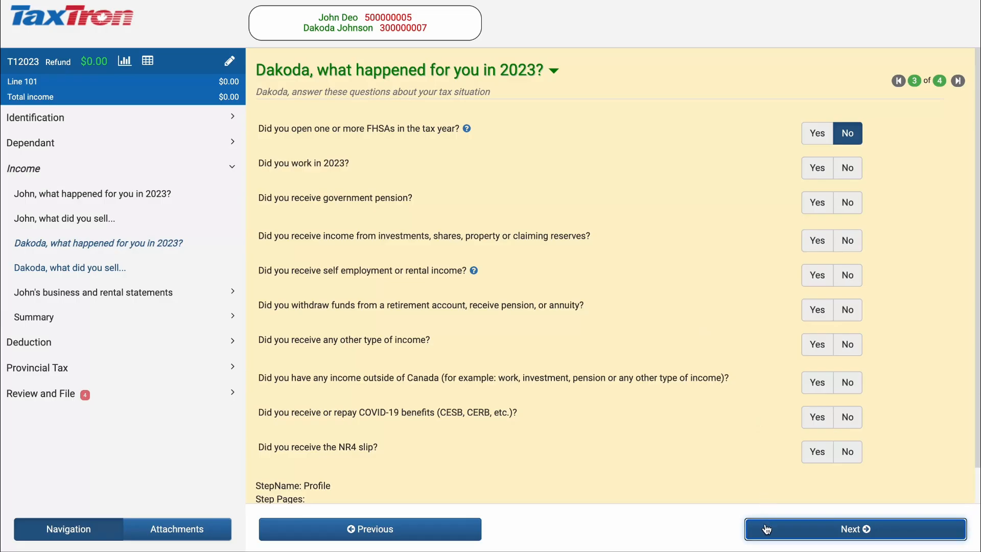
- Skip the spouse's pages and add a Rental Income (T776) statement on the SelfEmployment Profile
left_click(770, 528)
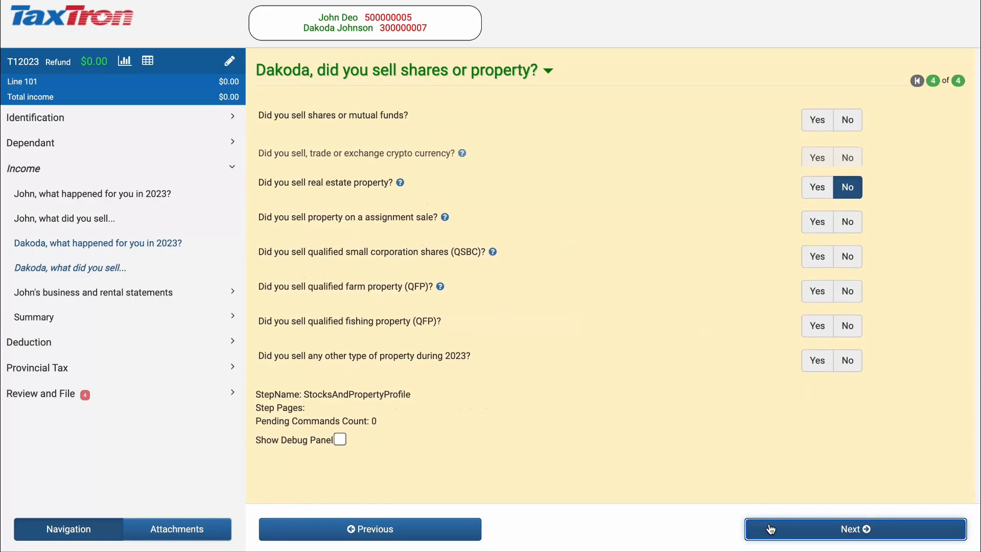
left_click(770, 529)
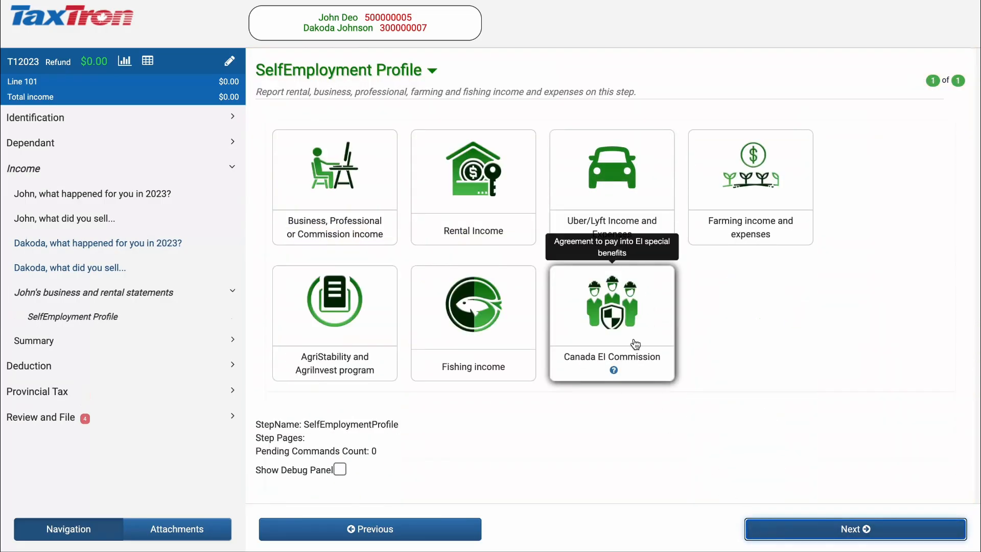
left_click(473, 178)
left_click(795, 521)
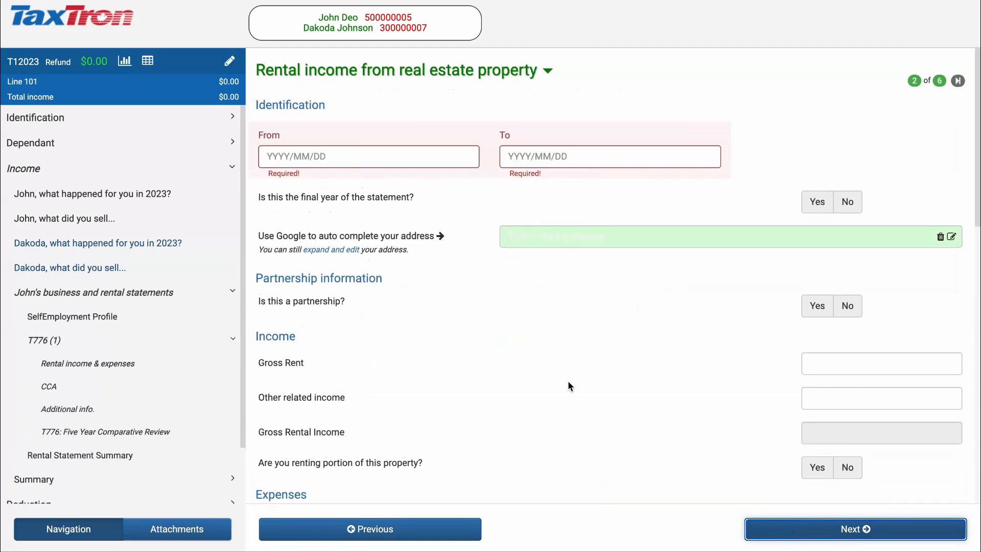
- Set the T776 period to 2023/01/01–2023/12/31, not the final year, and enter the property address
left_click(685, 233)
left_click(686, 257)
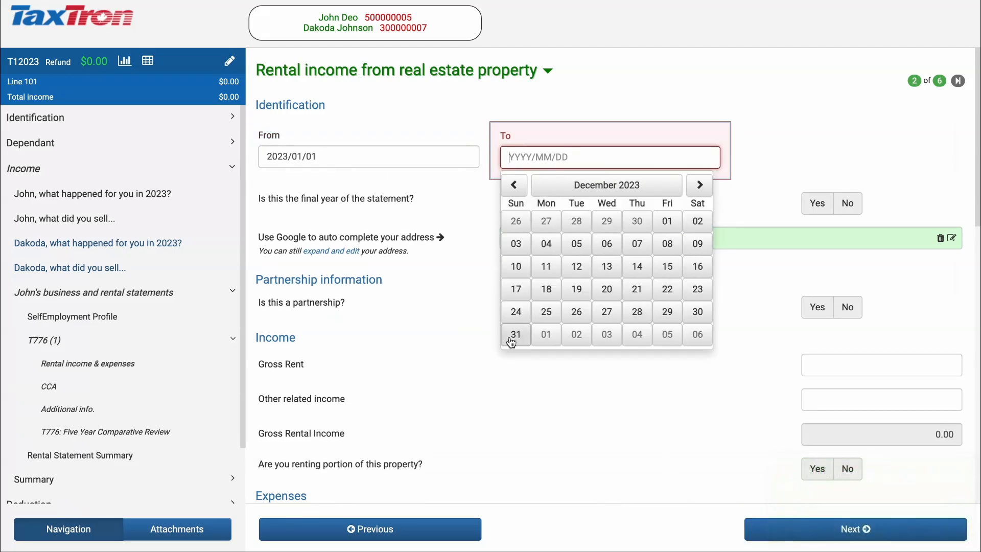
left_click(512, 337)
left_click(860, 198)
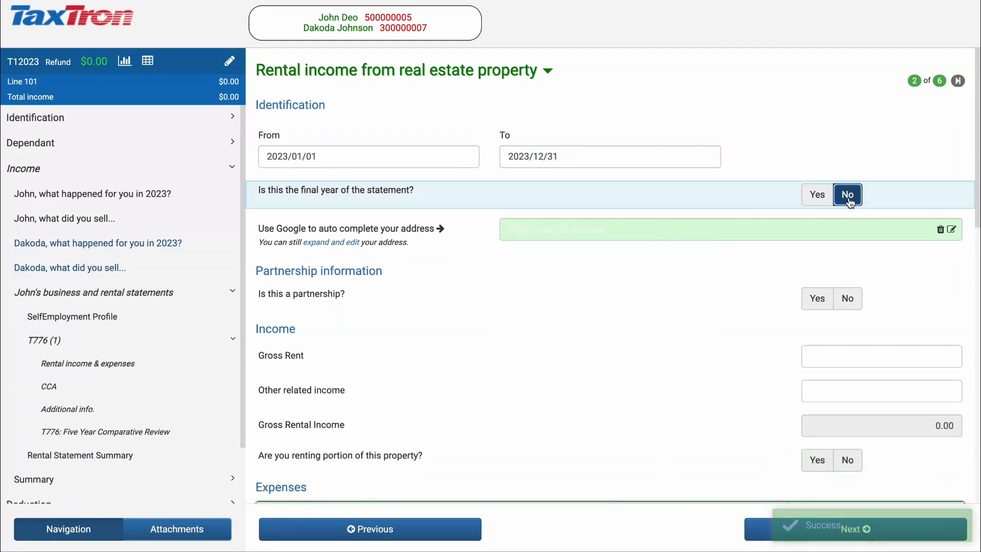
left_click(738, 228)
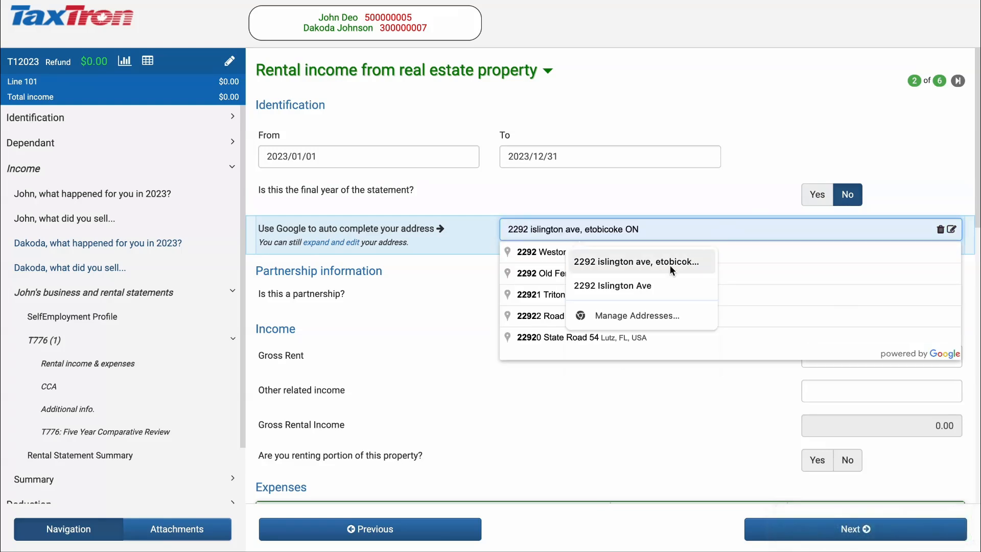
left_click(727, 246)
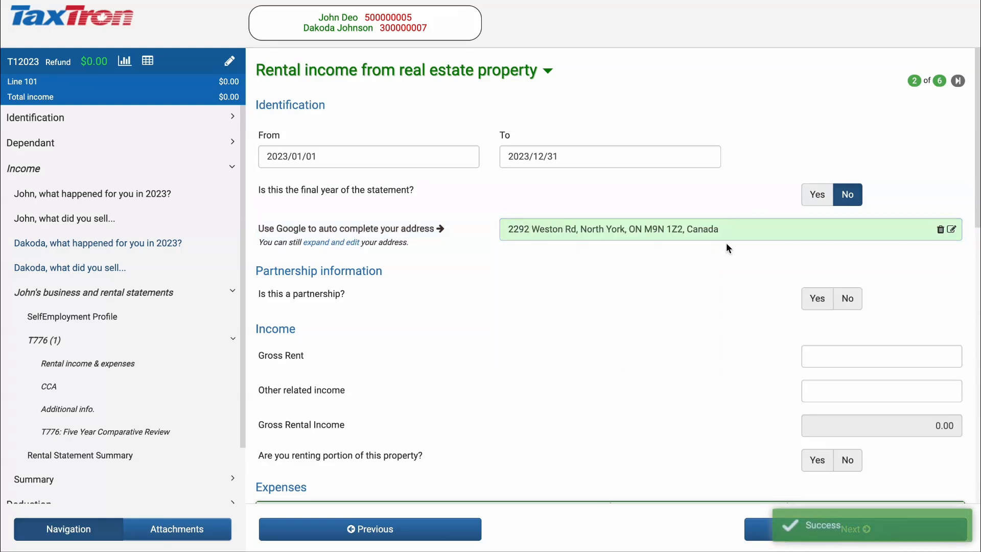
scroll(725, 243, "down", 1)
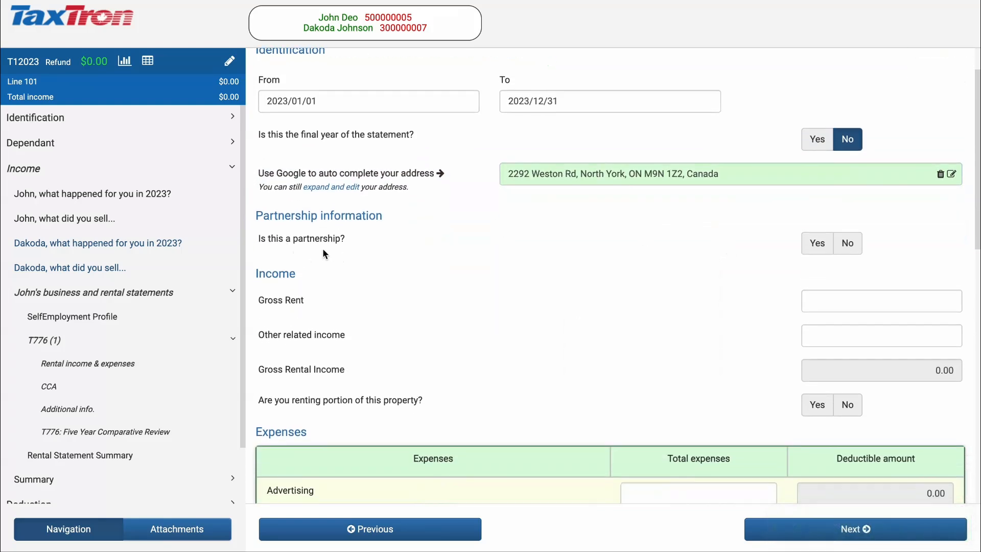
- Mark the rental as a partnership shared with the spouse, 50% each for spouse and taxpayer
left_click(818, 246)
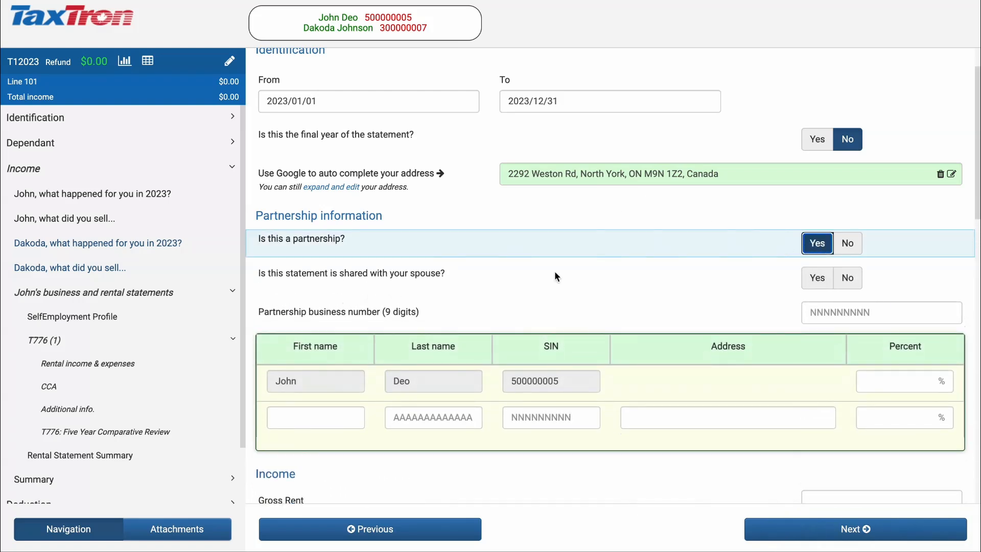
left_click(816, 279)
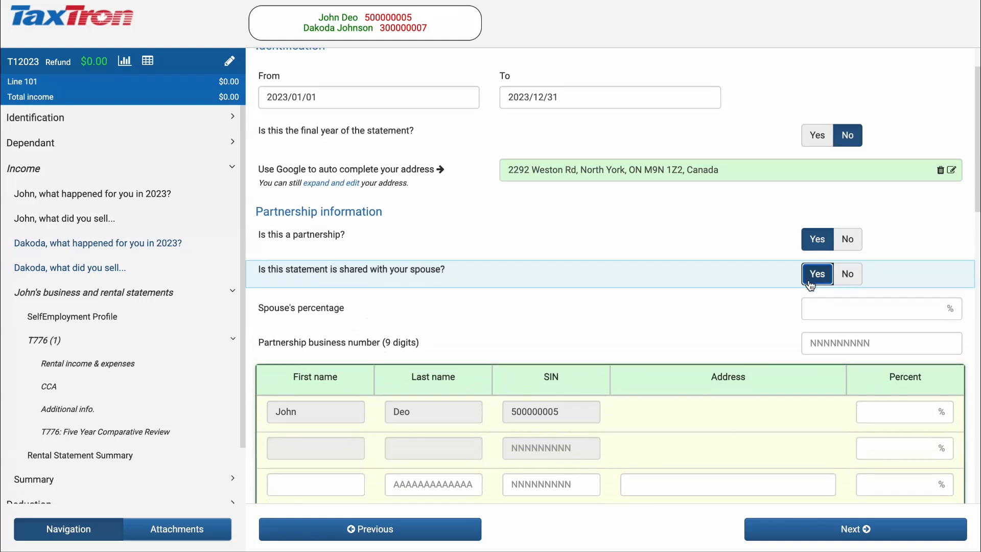
left_click(908, 269)
type("50")
key("Tab")
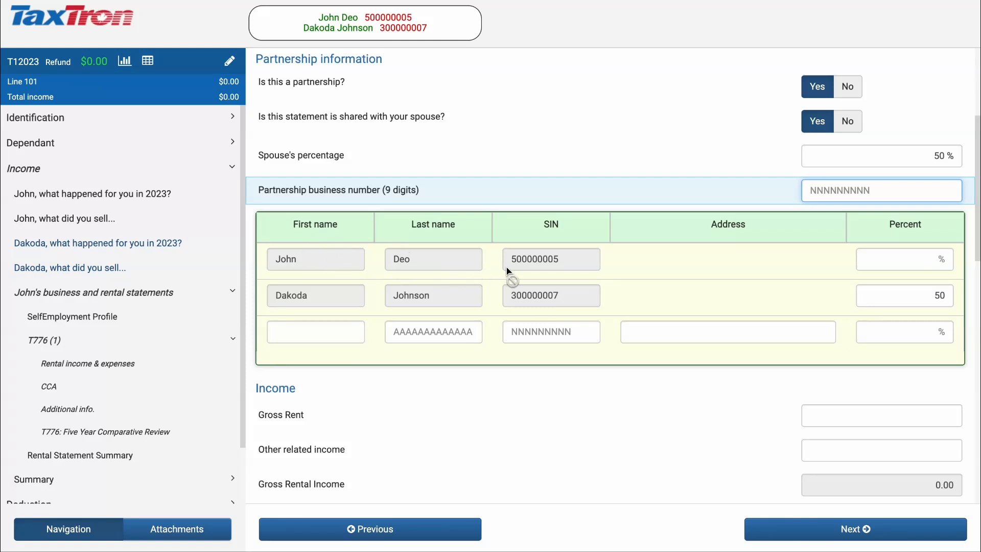
left_click(920, 264)
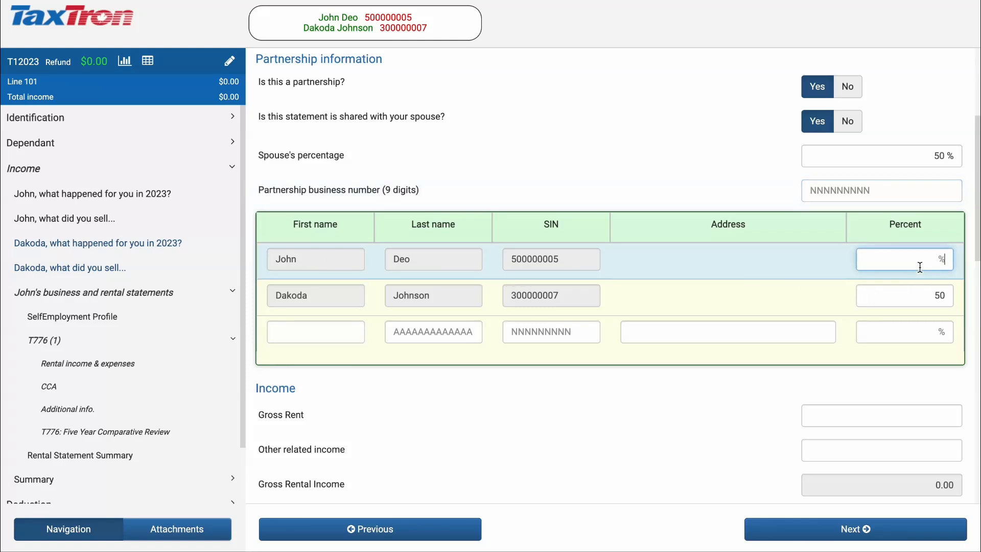
type("50")
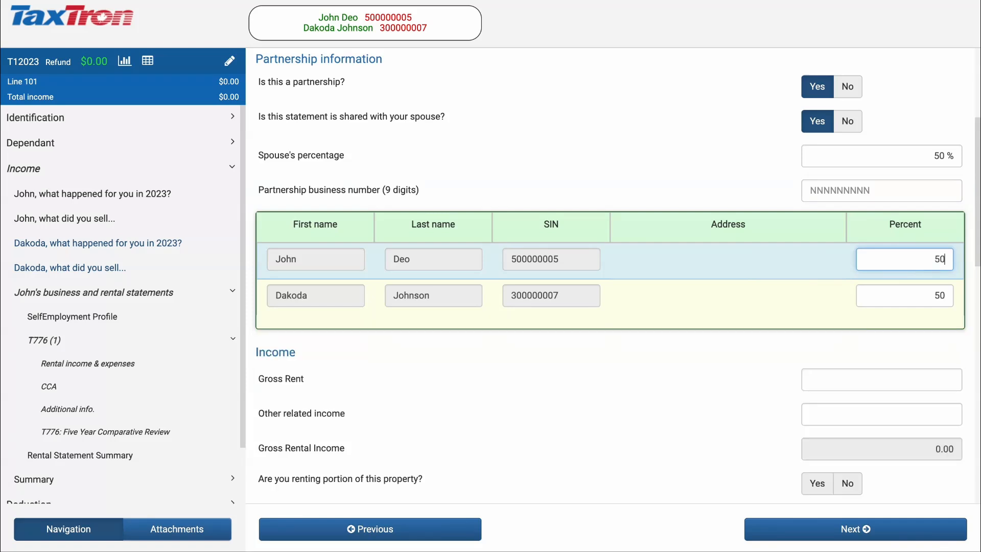
key("Tab")
scroll(977, 326, "down", 1)
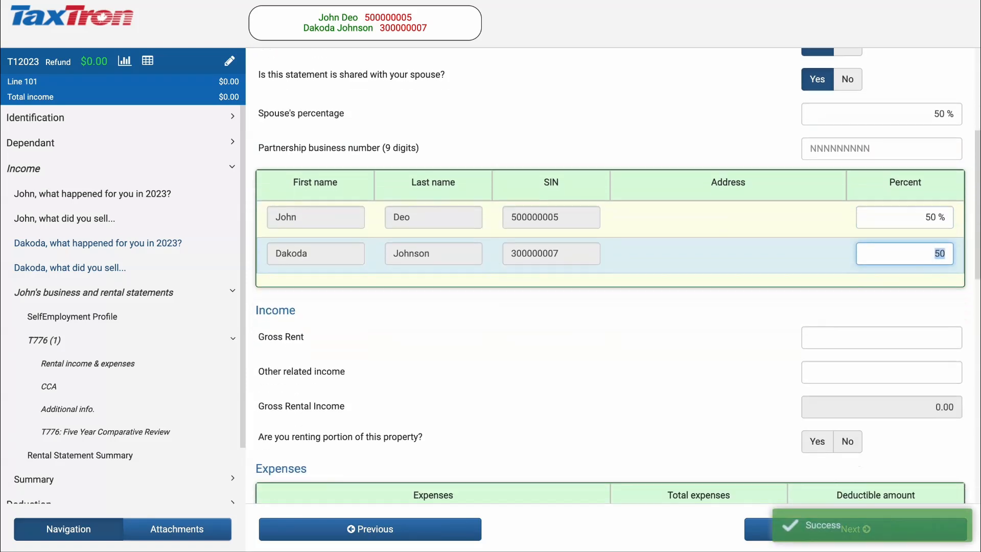
left_click(946, 325)
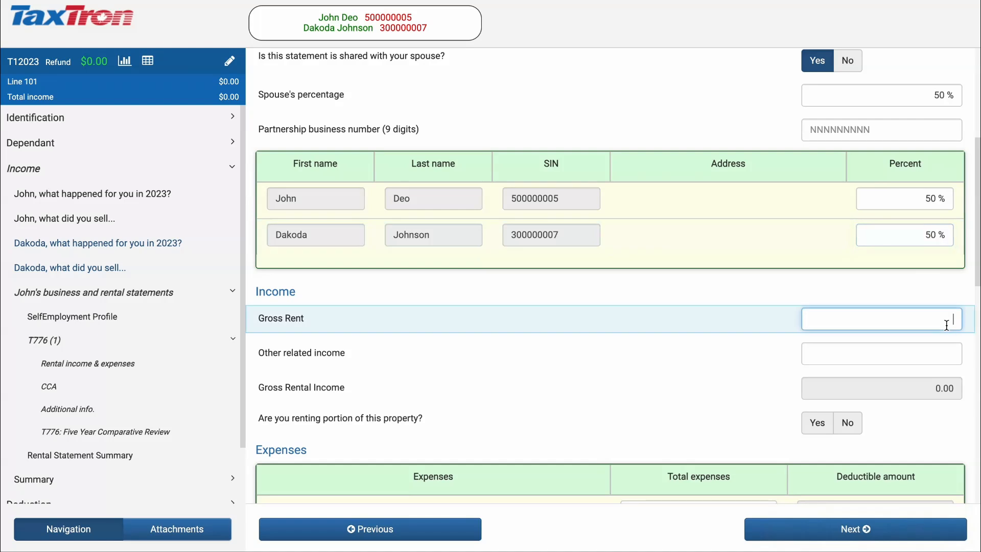
- Enter gross rents of 34,800.00
type("34800")
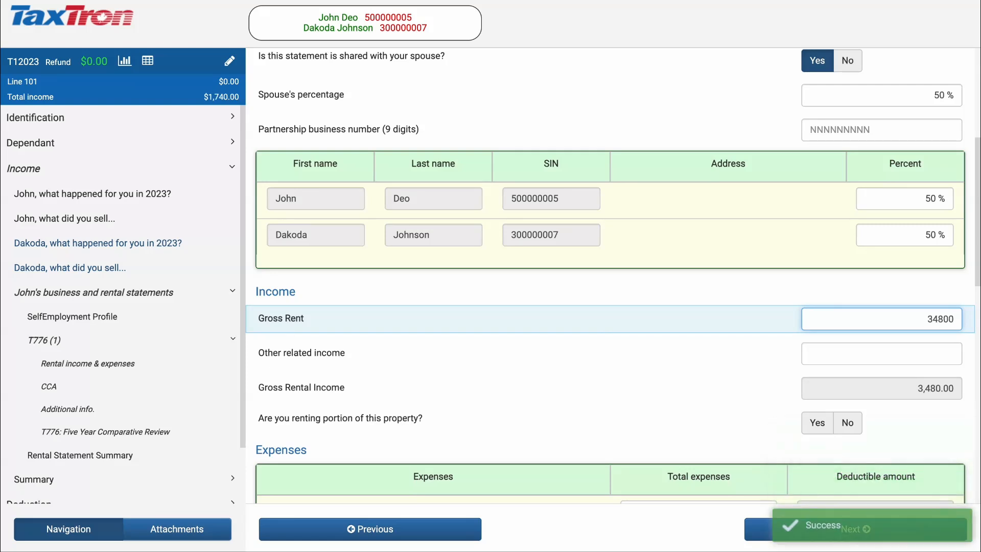
key("Tab")
scroll(610, 276, "down", 1)
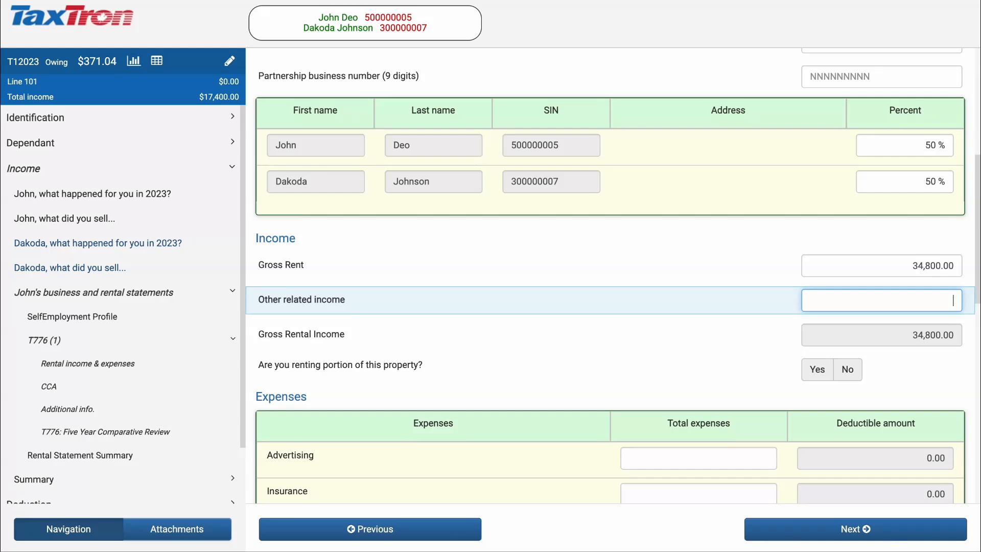
scroll(610, 276, "down", 3)
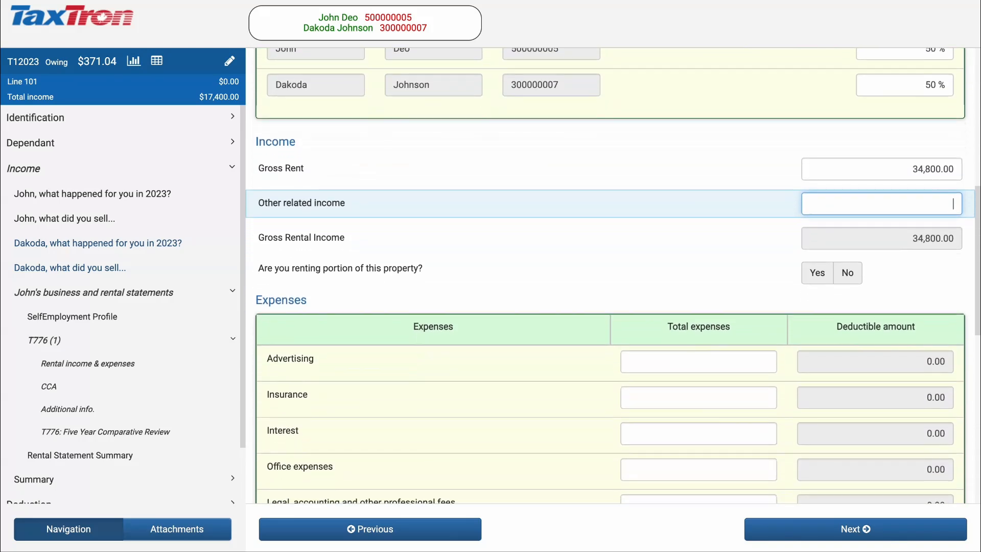
scroll(610, 276, "down", 1)
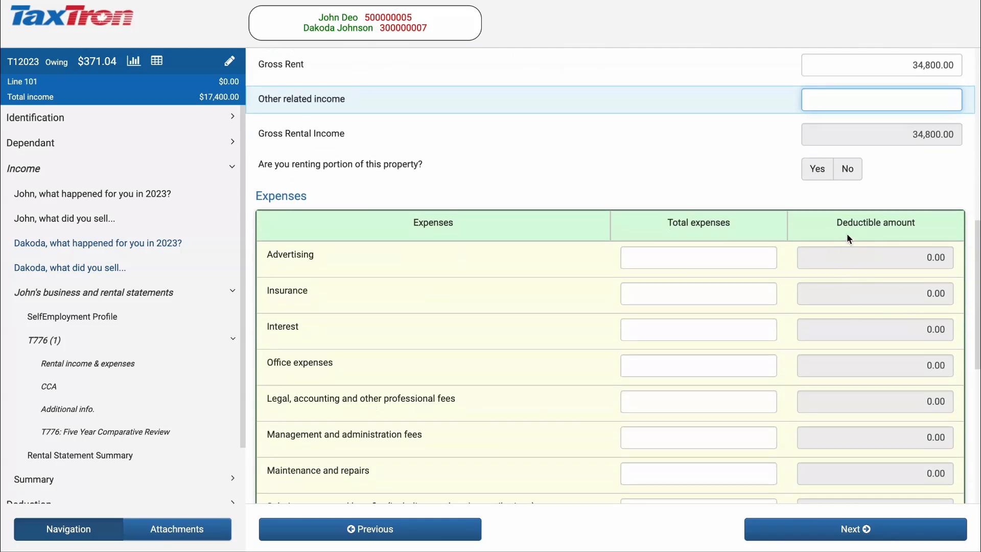
- Enter expenses: insurance 3,310, interest 17,730.32 and legal fees 250
left_click(739, 288)
type("3310")
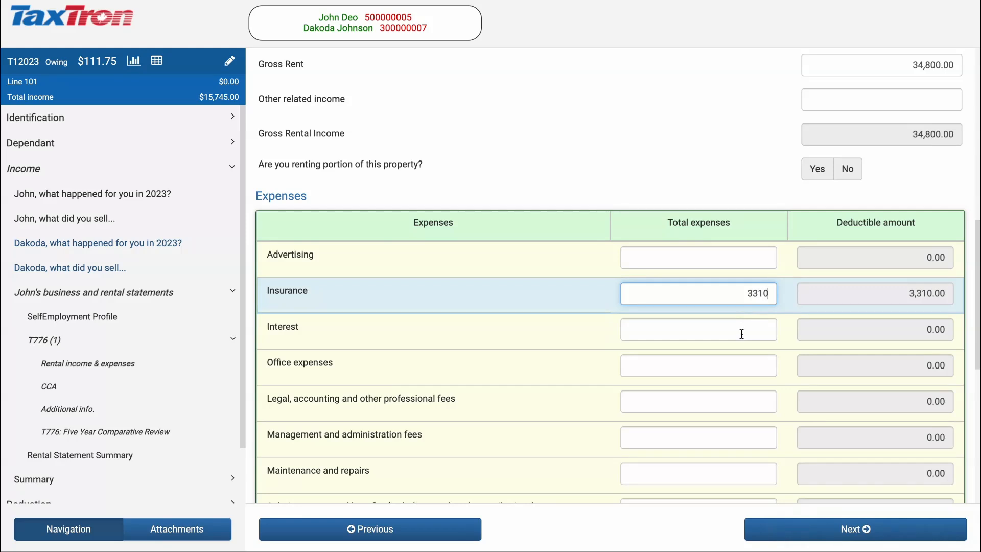
left_click(741, 334)
type("17")
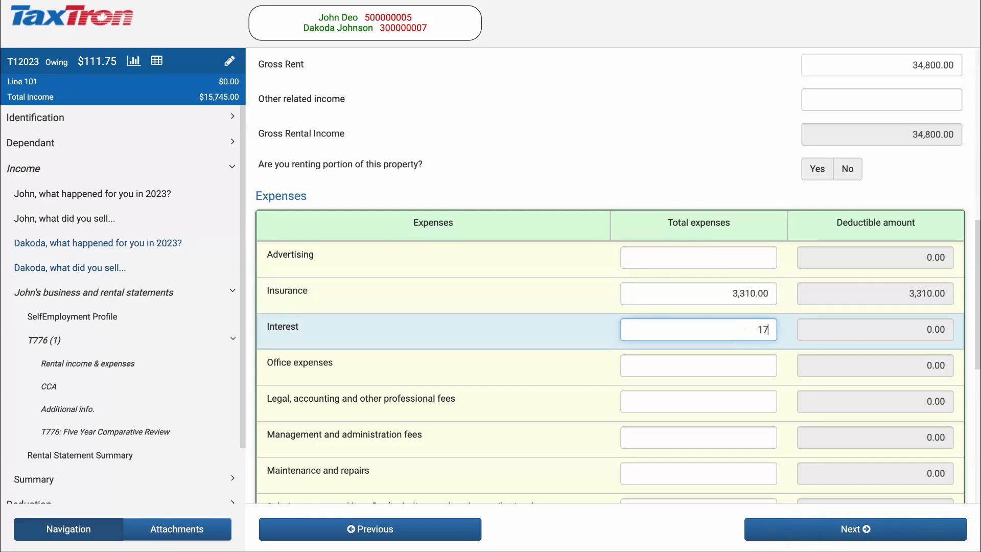
type("73")
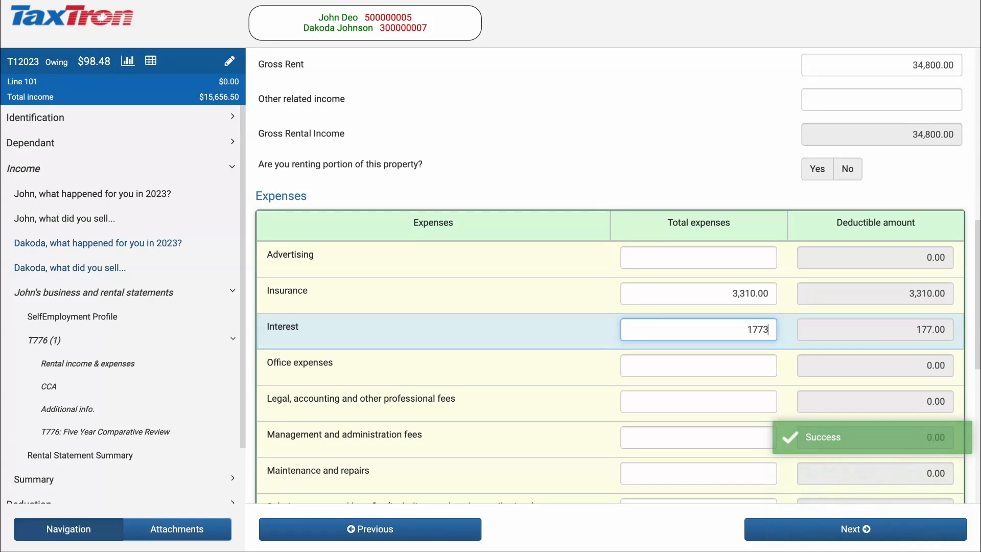
type("0.32")
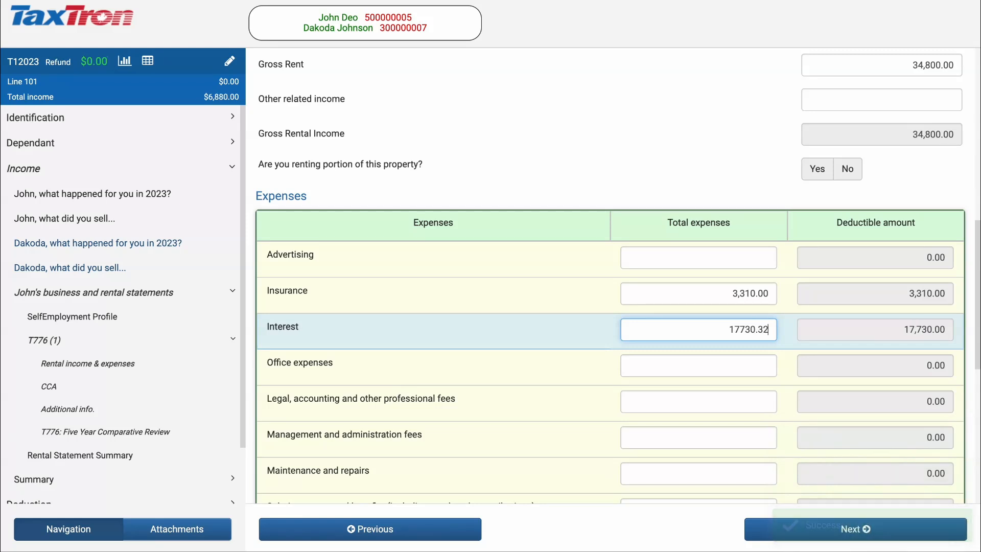
scroll(610, 276, "down", 1)
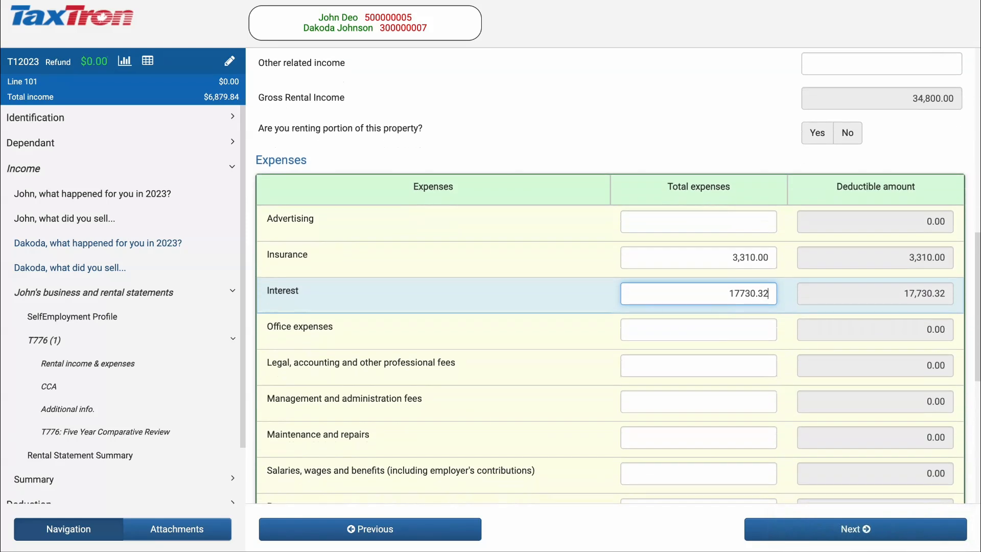
left_click(738, 364)
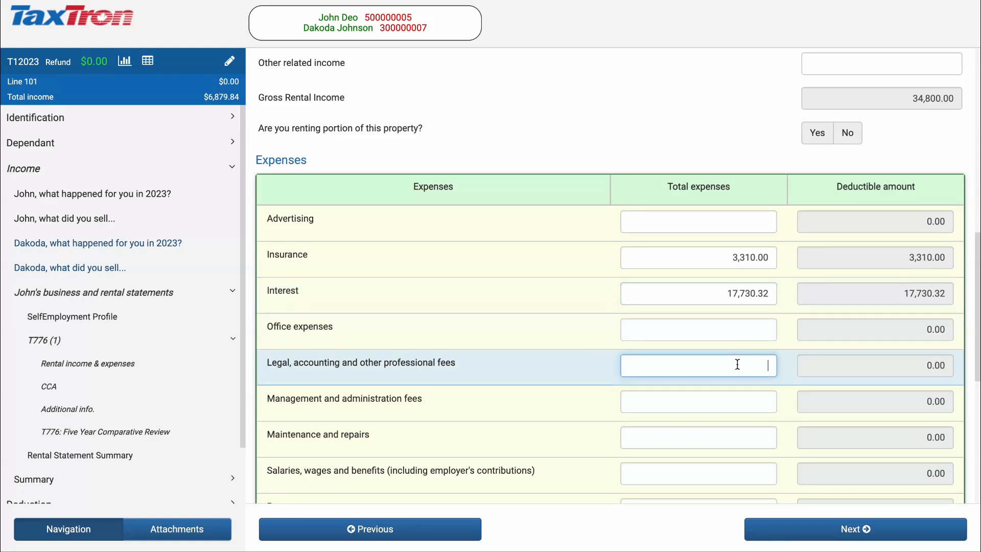
type("250")
- Enter maintenance 4,512.44, property taxes 5,400.61 and other expenses 264.80, then continue
scroll(732, 388, "down", 1)
left_click(732, 379)
type("4,512")
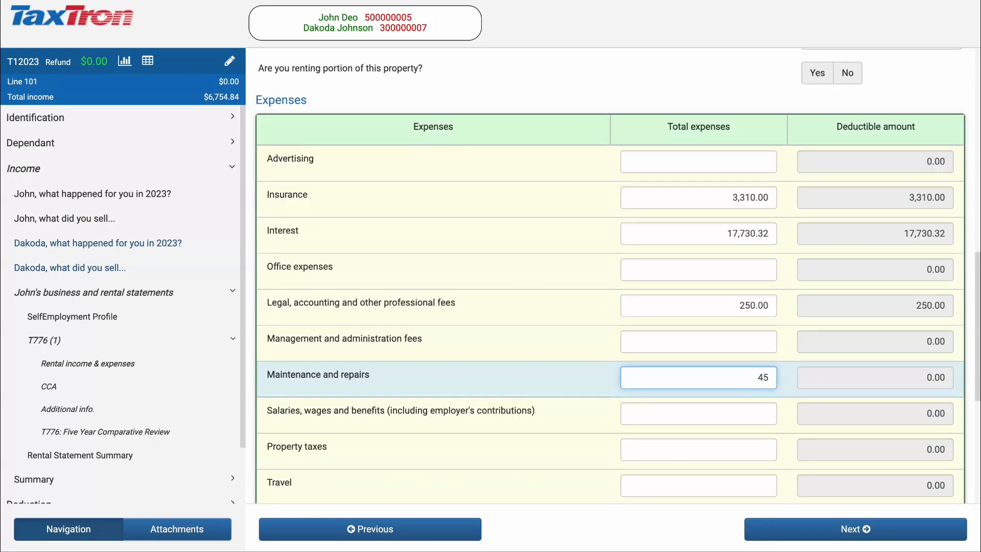
type(".44")
left_click(743, 415)
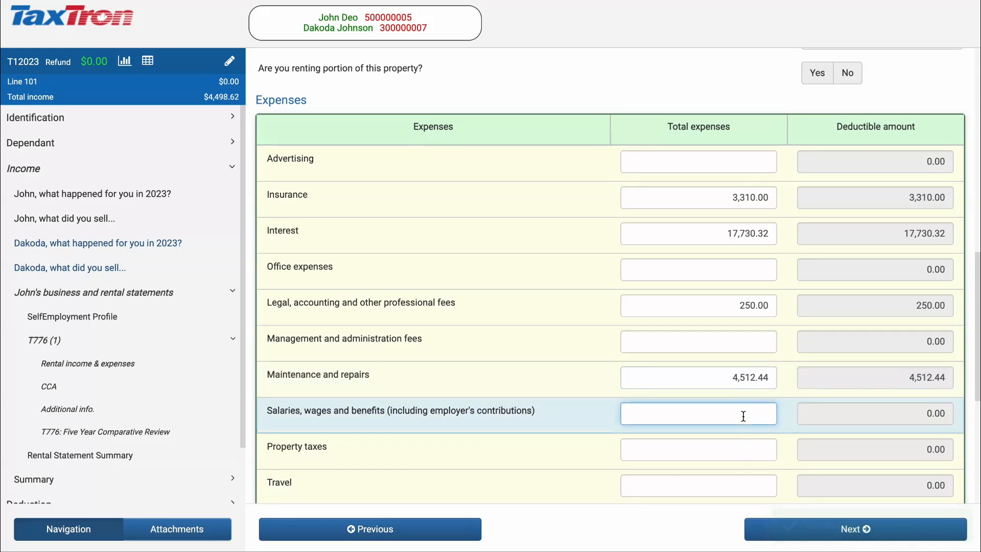
left_click(731, 453)
type("5400.61")
scroll(738, 397, "down", 2)
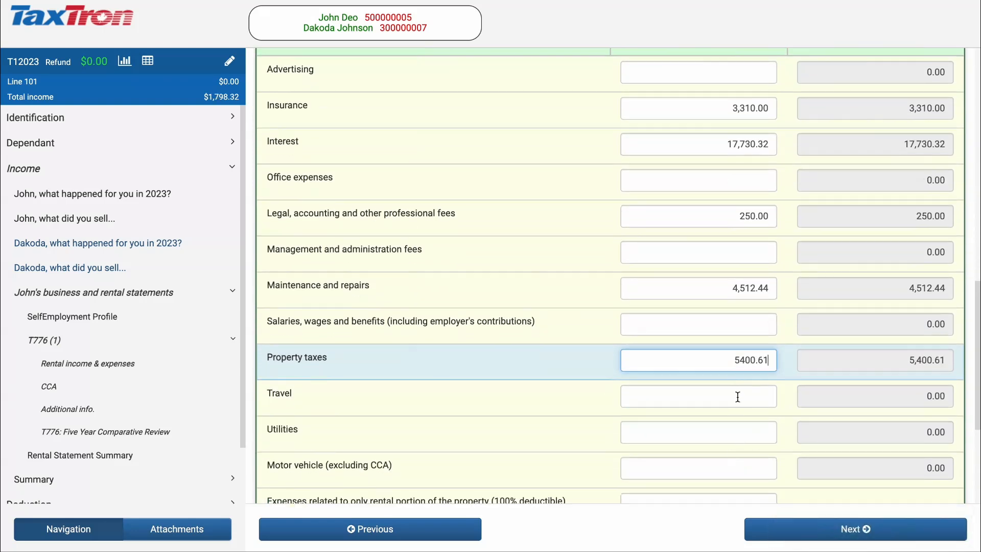
scroll(738, 397, "down", 4)
left_click(699, 388)
type("264")
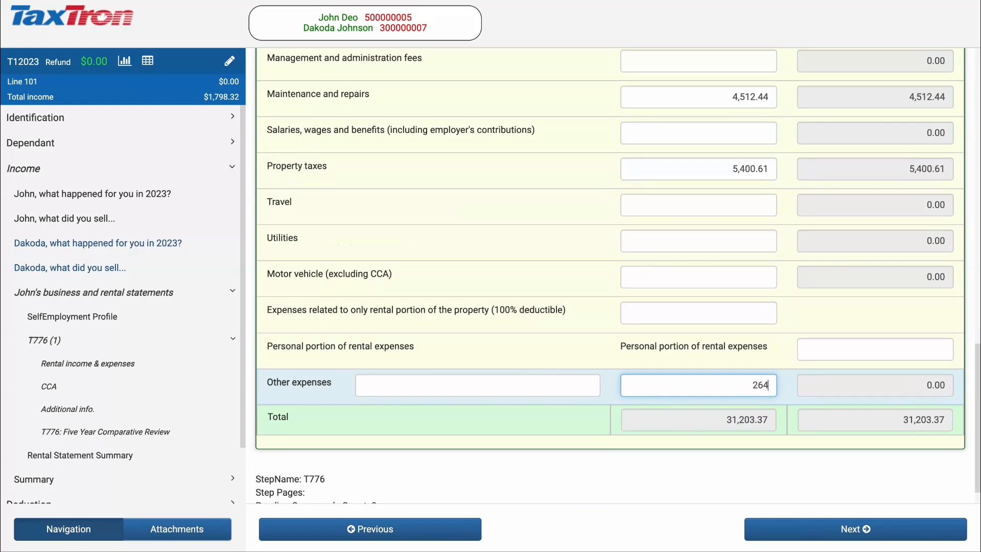
type(".80")
key("Tab")
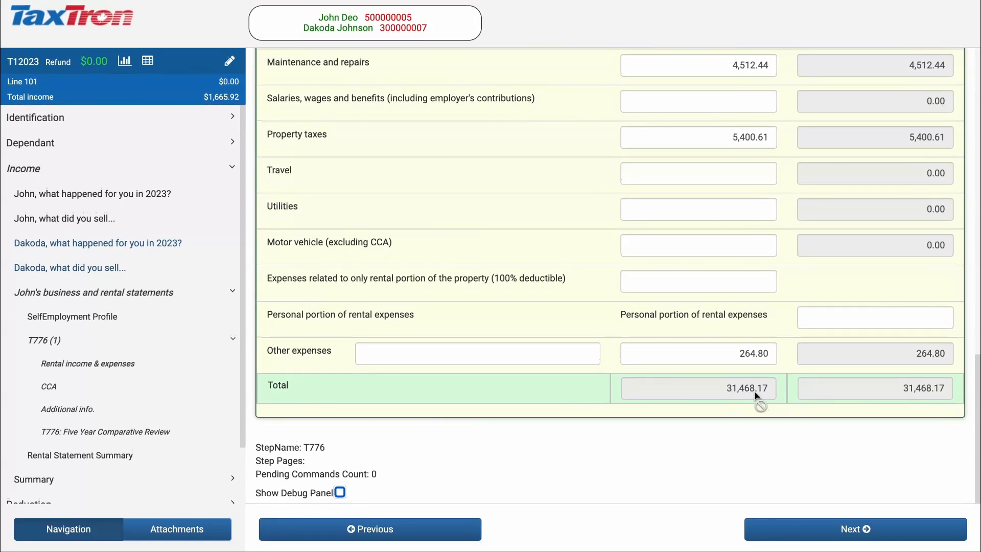
left_click(814, 533)
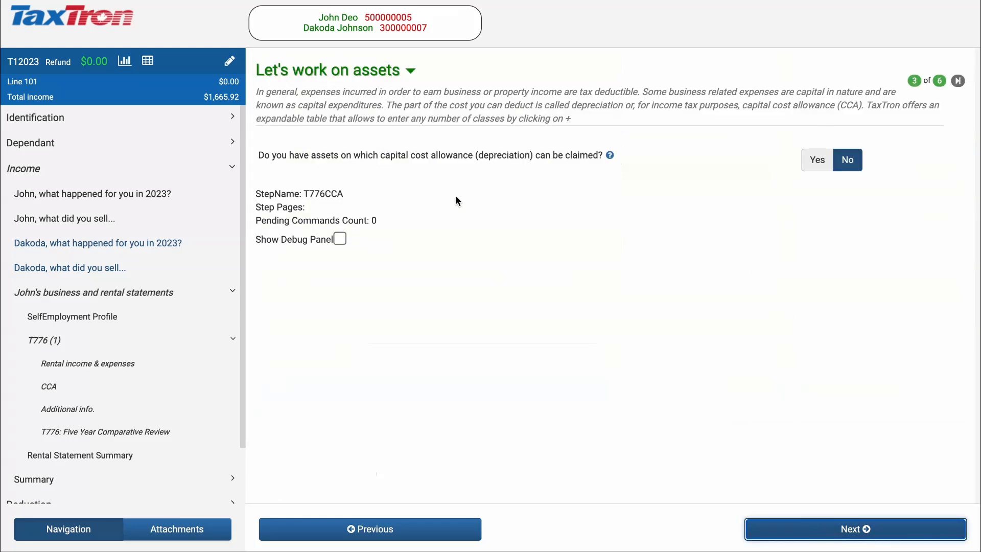
- Claim CCA on a Class-1 asset described as 'building' with 19,200 UCC at start, then continue
left_click(817, 161)
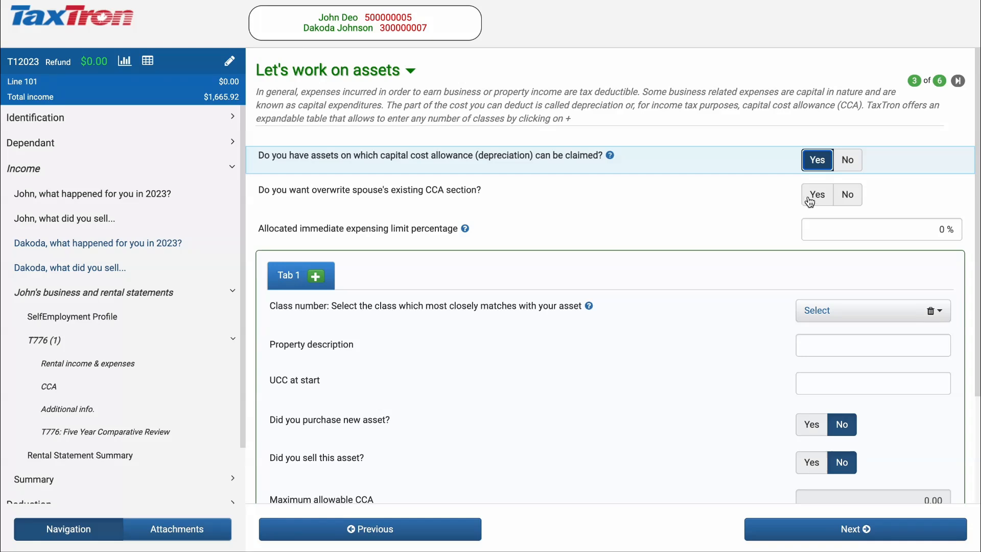
scroll(808, 198, "down", 2)
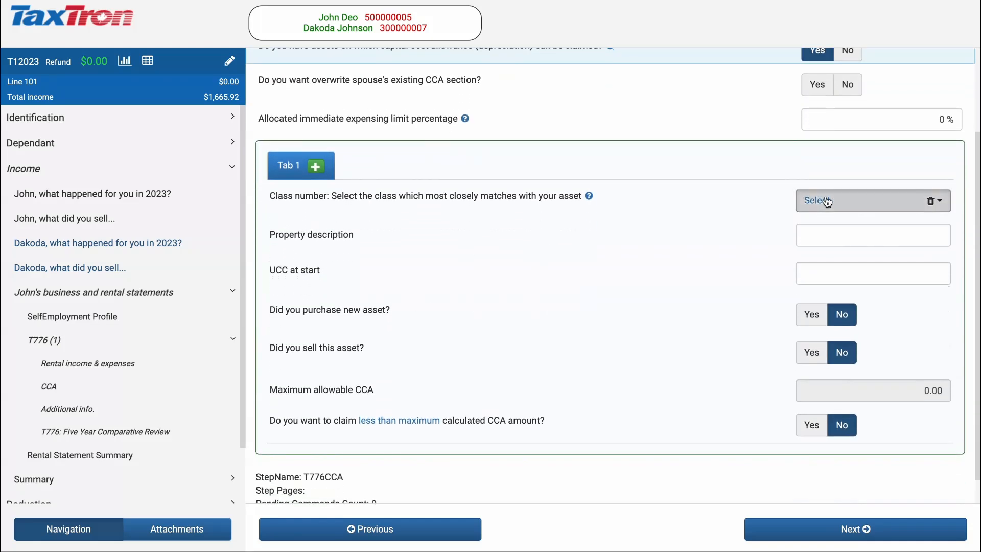
left_click(828, 202)
left_click(836, 256)
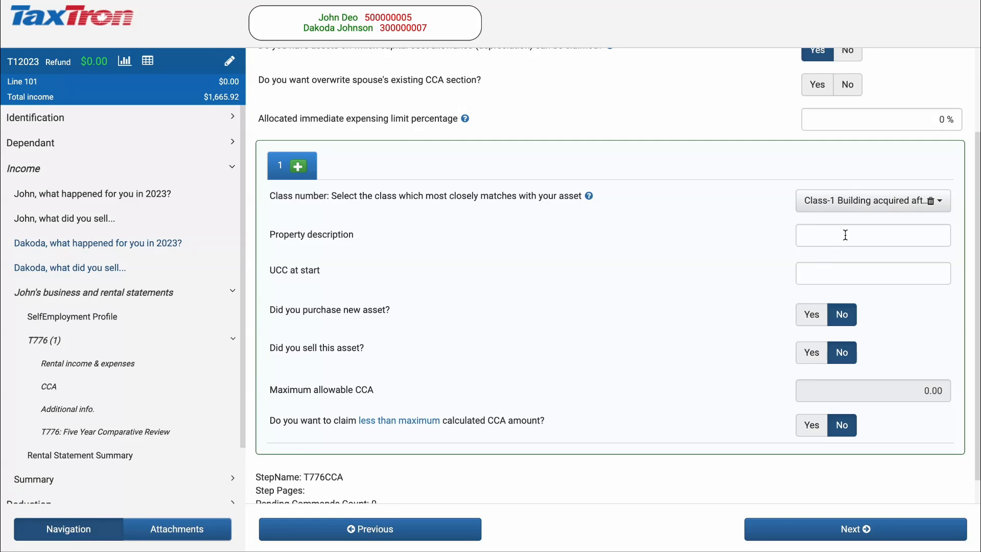
left_click(845, 236)
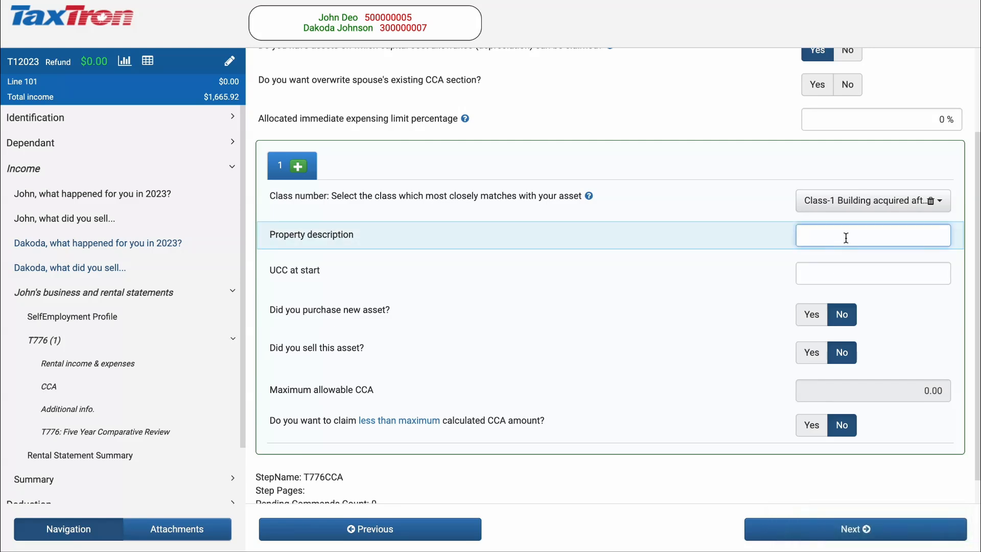
type("building")
left_click(845, 277)
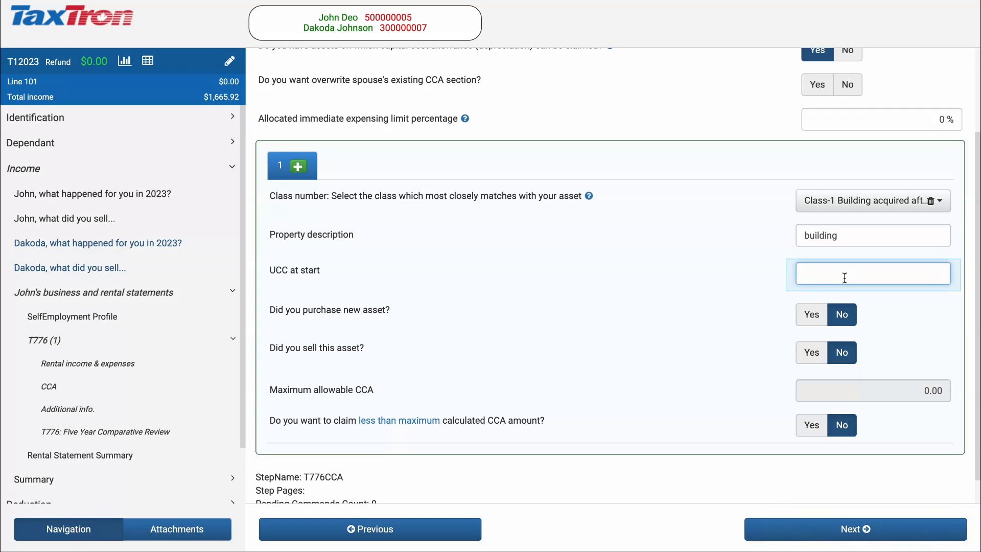
type("19200")
key("Tab")
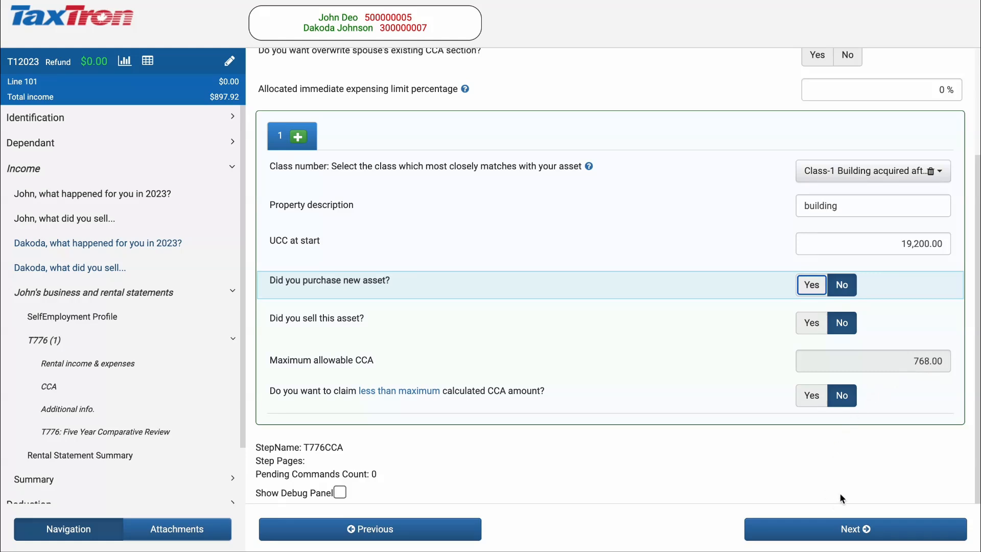
left_click(839, 535)
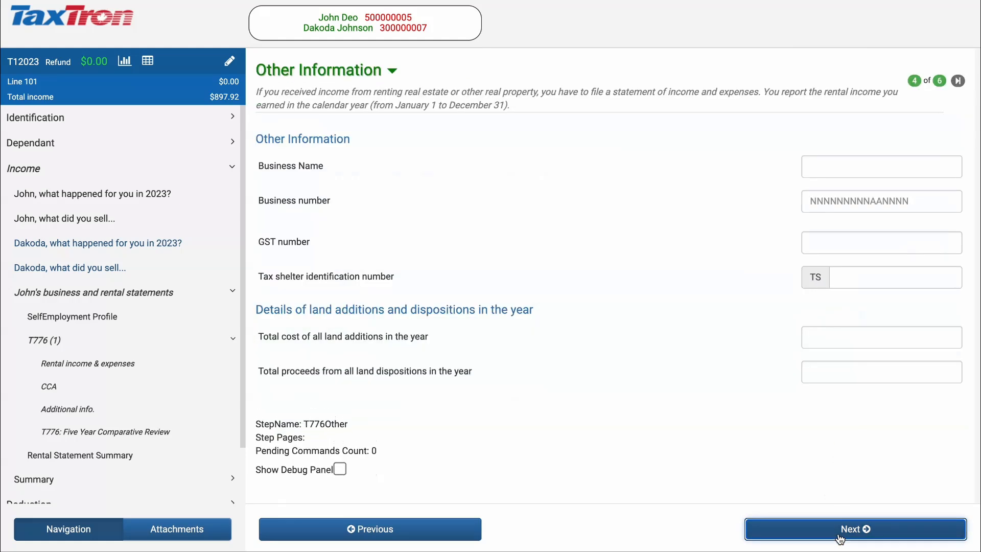
- Advance through the Five Year Comparative Review to the T776 Summary page
left_click(839, 536)
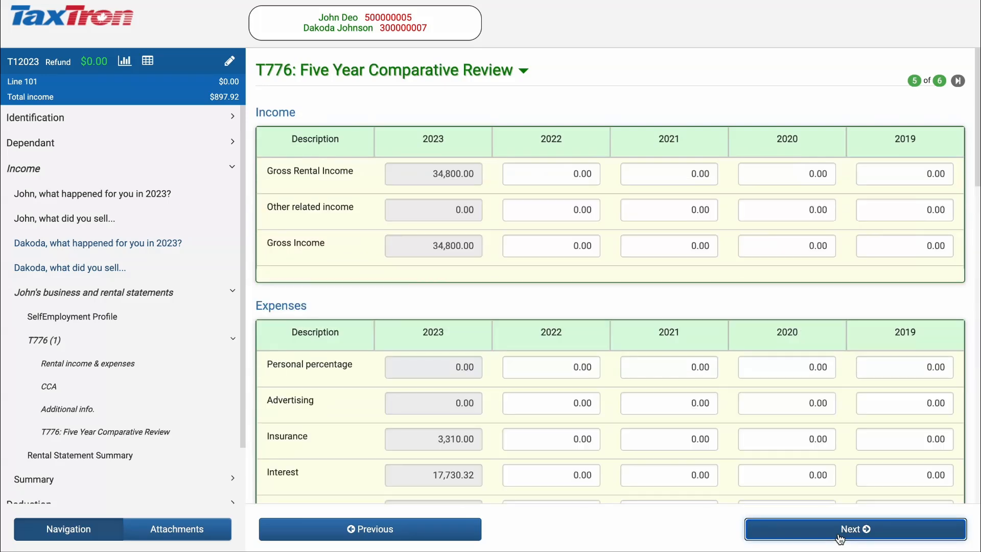
left_click(839, 534)
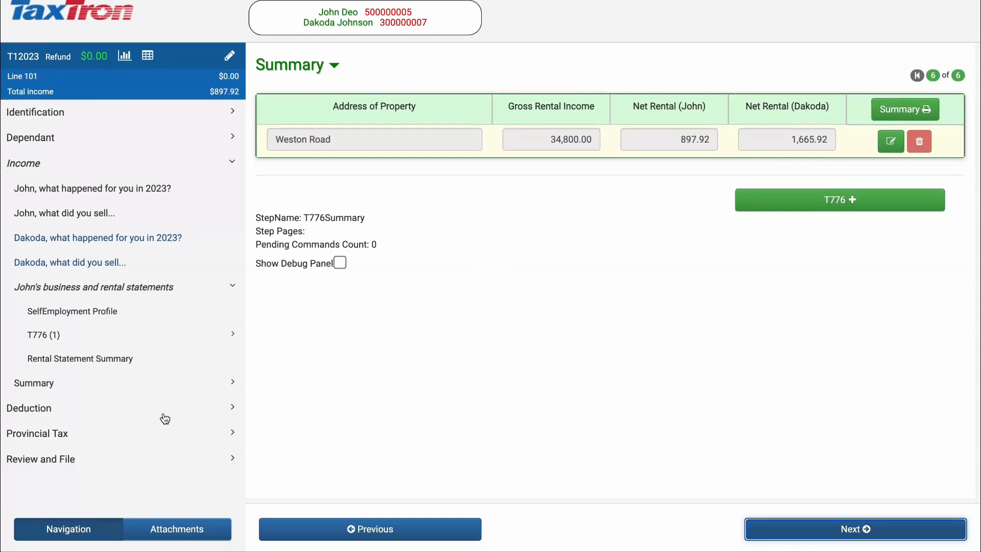
- From Review and File, generate the second taxpayer's Record Keeping copy as a PDF
left_click(126, 470)
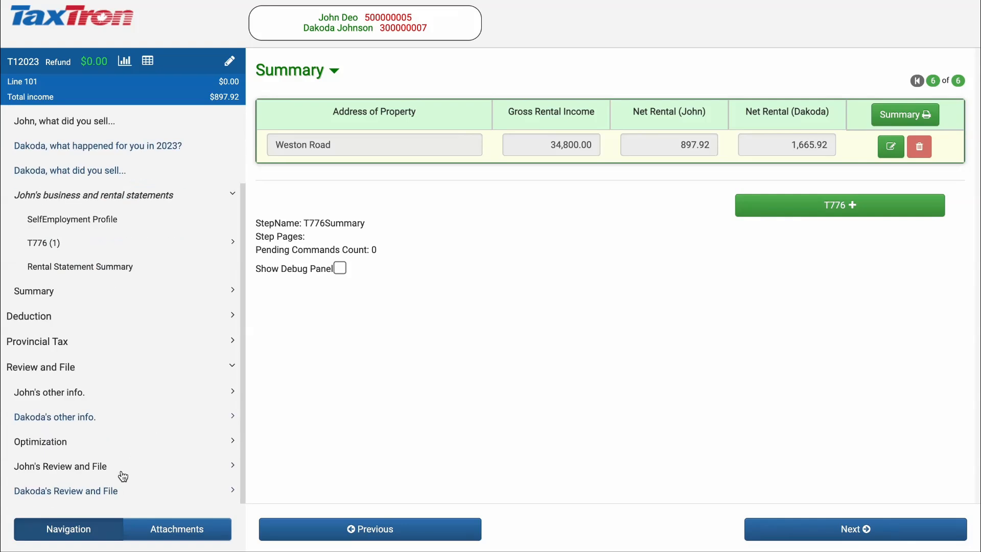
left_click(55, 492)
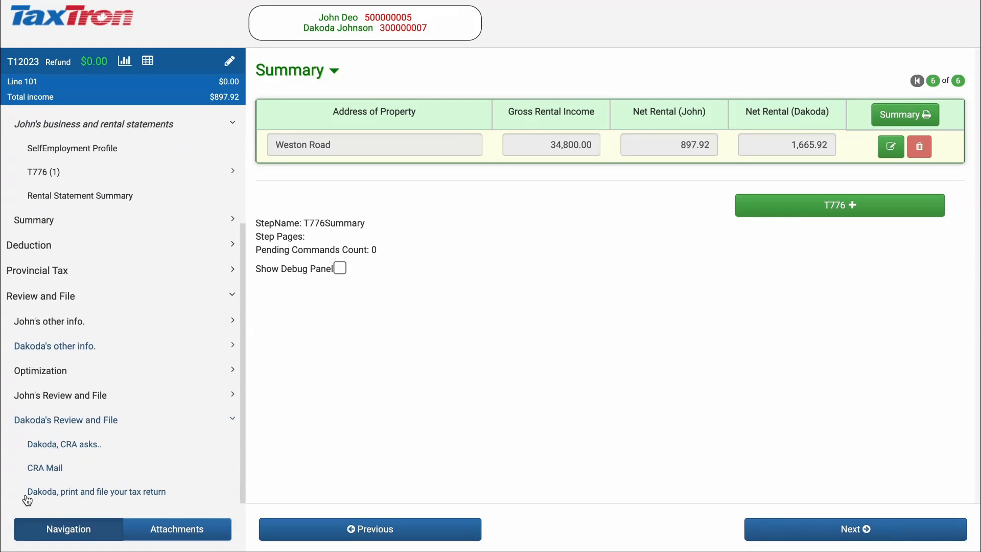
left_click(59, 495)
left_click(516, 389)
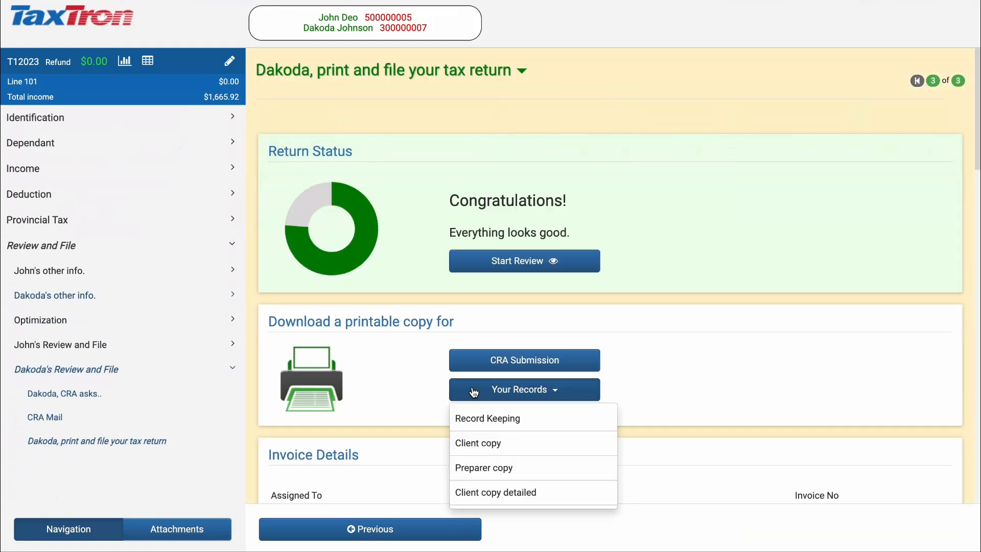
left_click(482, 420)
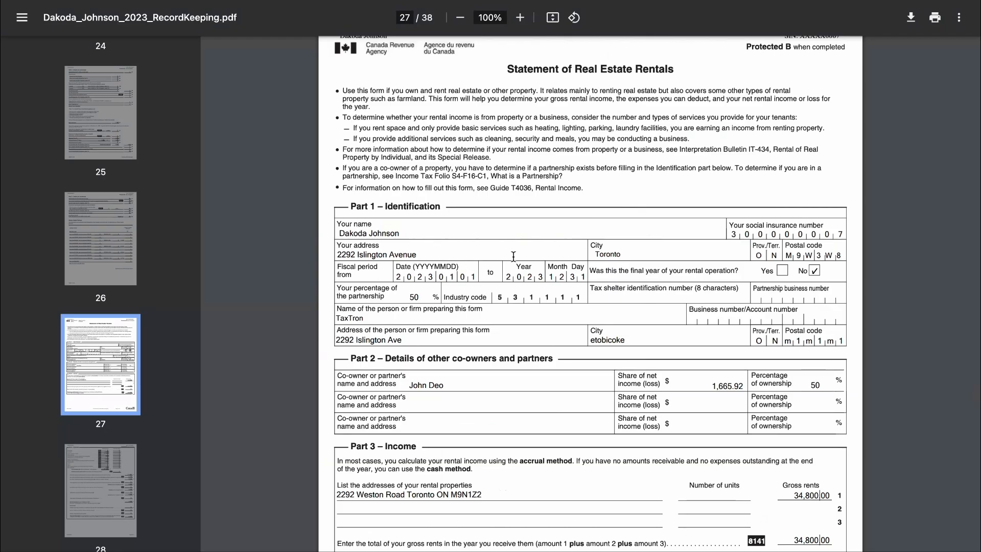
- Scroll the PDF to page 28's T776 expenses totalling 31,468.17 and net income 1,665.92
scroll(511, 258, "down", 3)
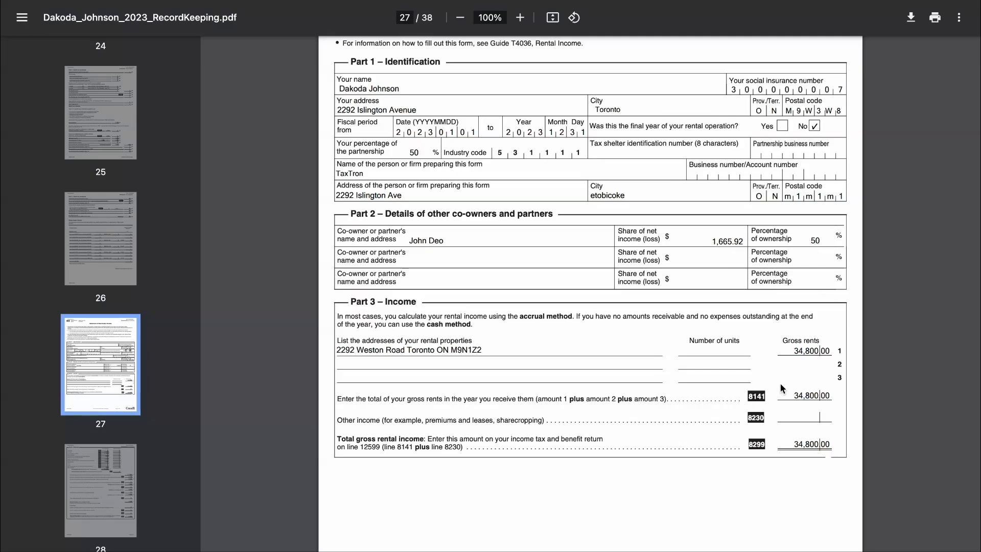
scroll(784, 388, "down", 10)
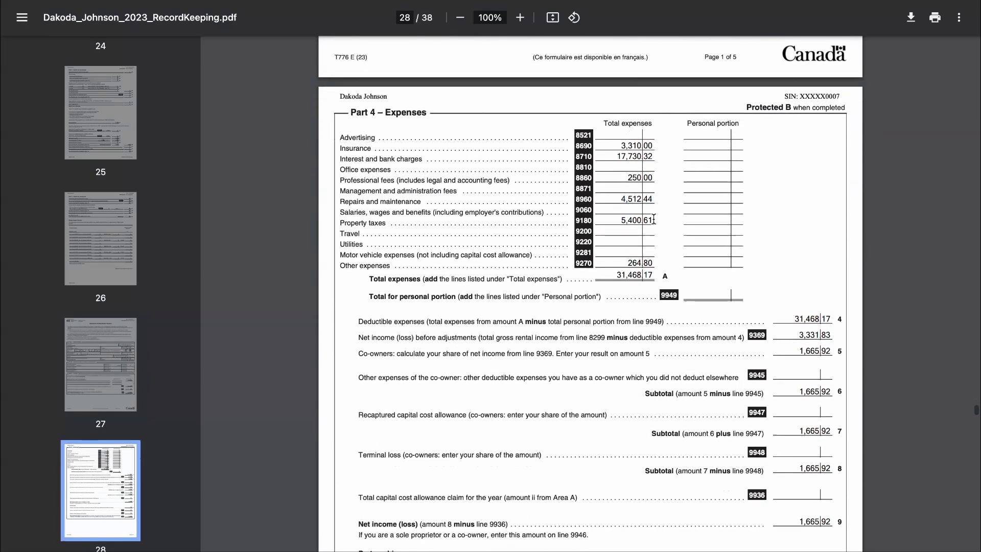
scroll(809, 354, "down", 4)
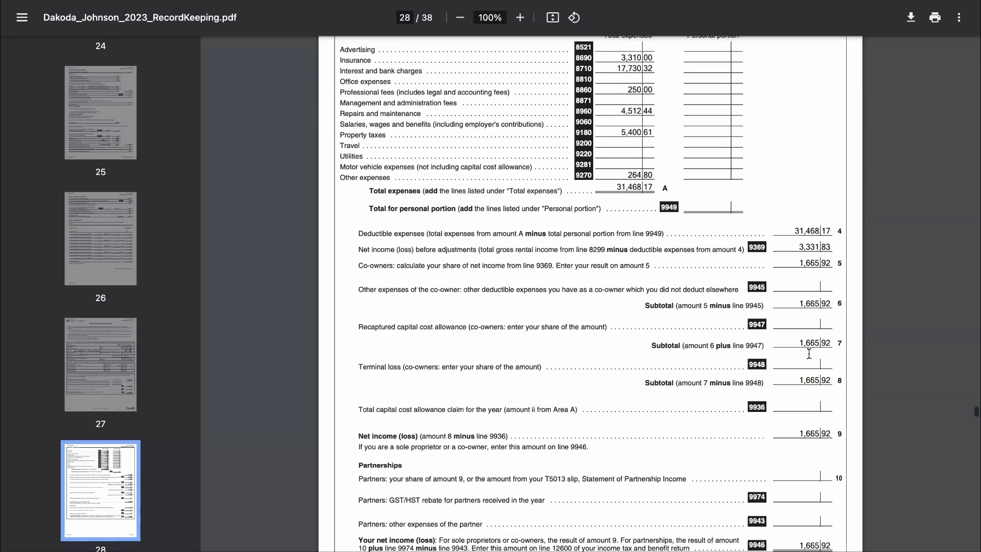
scroll(817, 446, "down", 8)
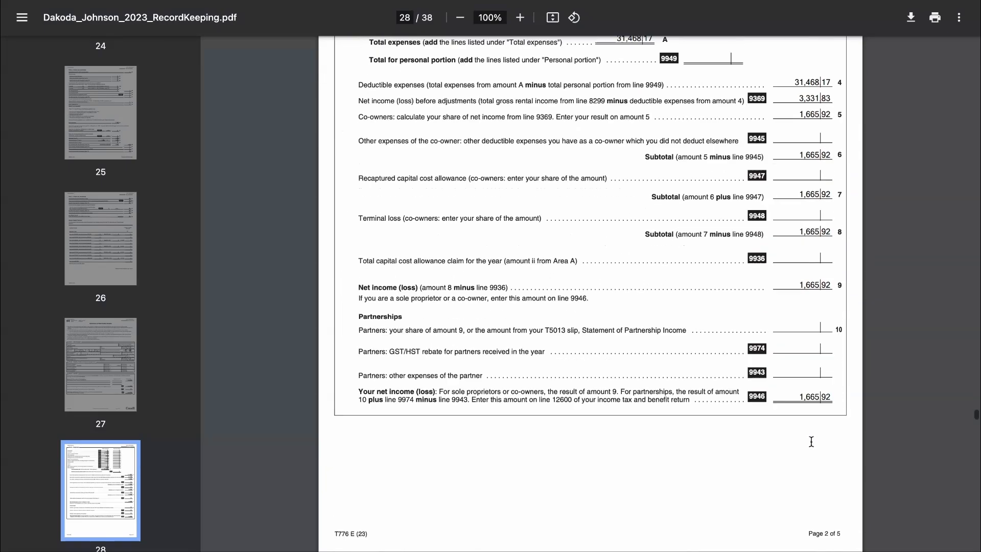